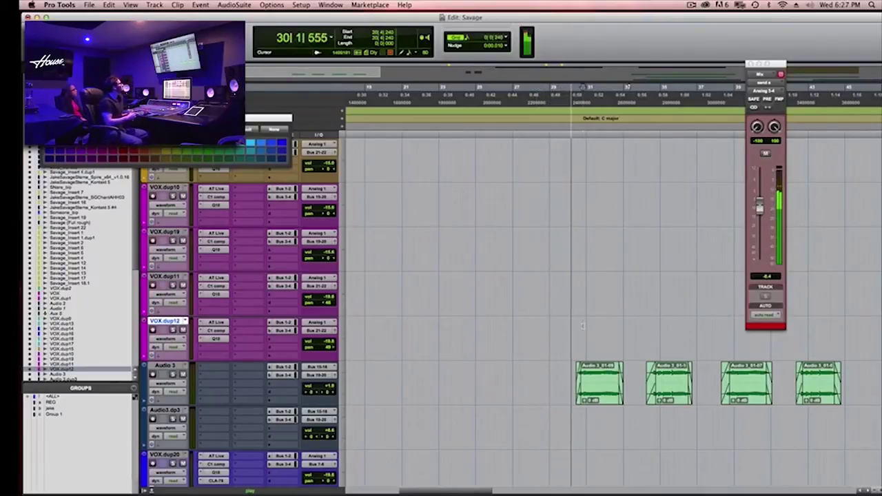
- Stop playback and duplicate the Audio 3 track twice without its playlists, inserting the copies directly after it
{"action": "key", "text": "r"}
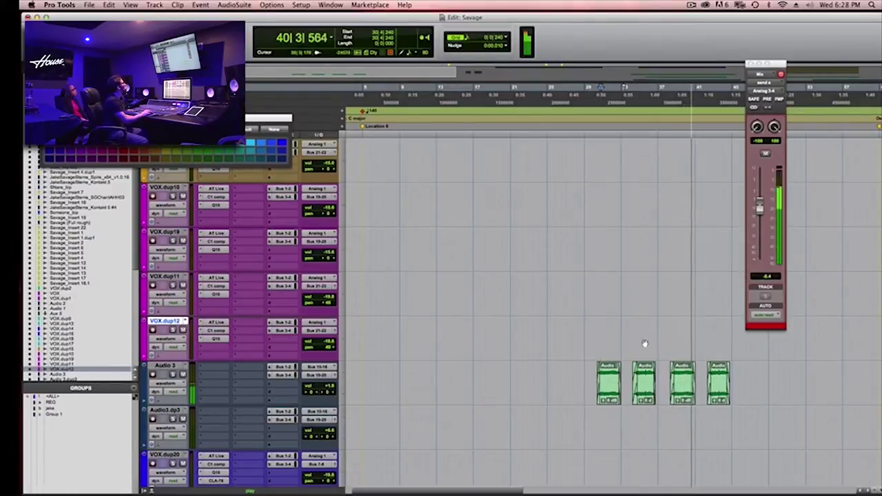
{"action": "scroll", "coordinate": [645, 342], "scroll_direction": "down", "scroll_amount": 4}
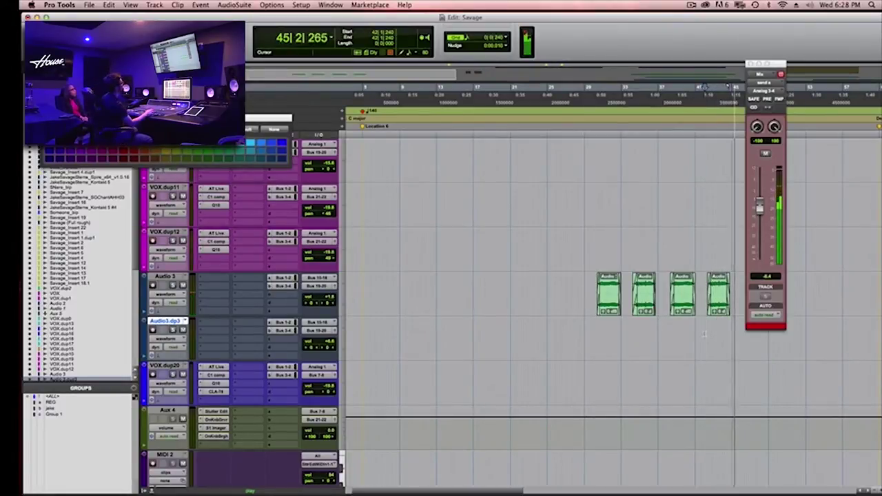
{"action": "key", "text": "space"}
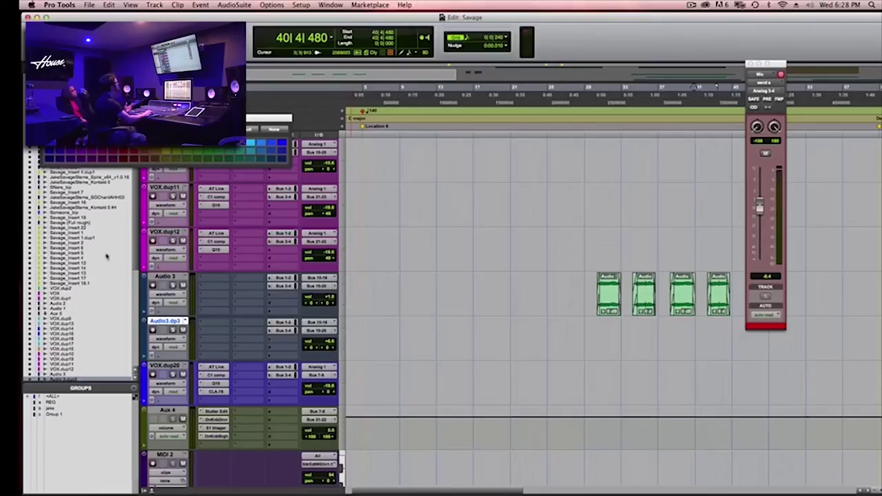
{"action": "left_click", "coordinate": [162, 277]}
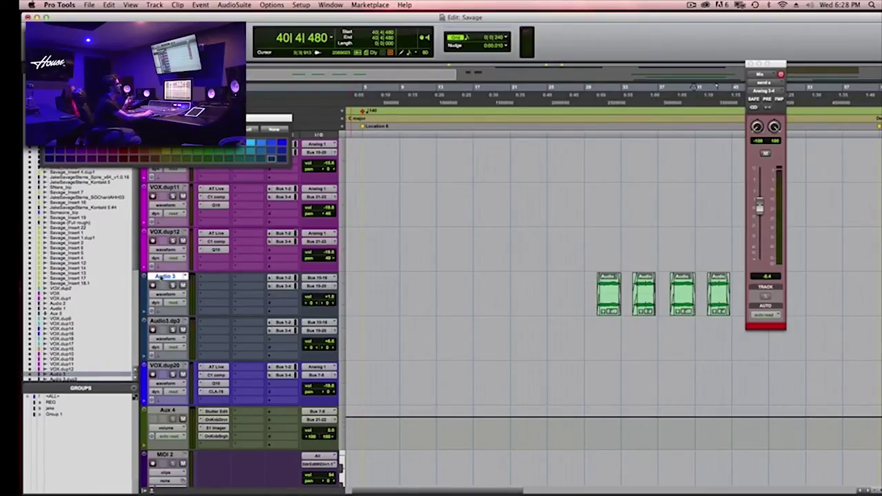
{"action": "right_click", "coordinate": [161, 277]}
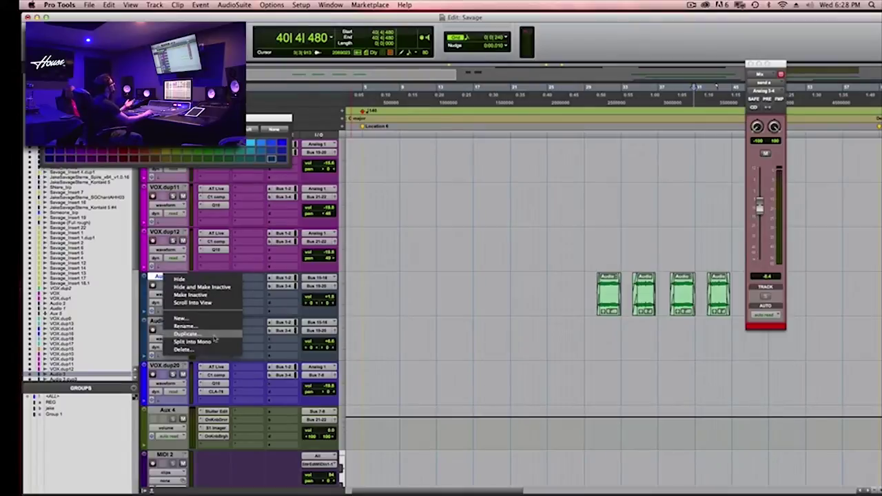
{"action": "left_click", "coordinate": [213, 334]}
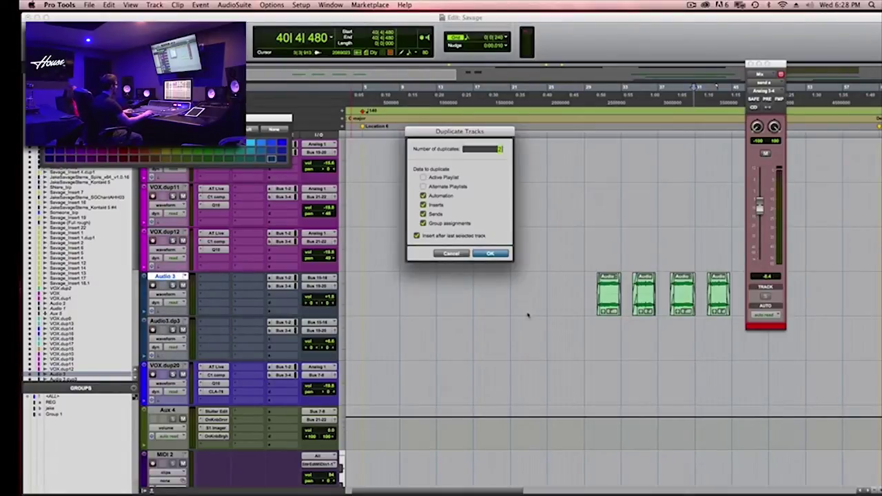
{"action": "key", "text": "Return"}
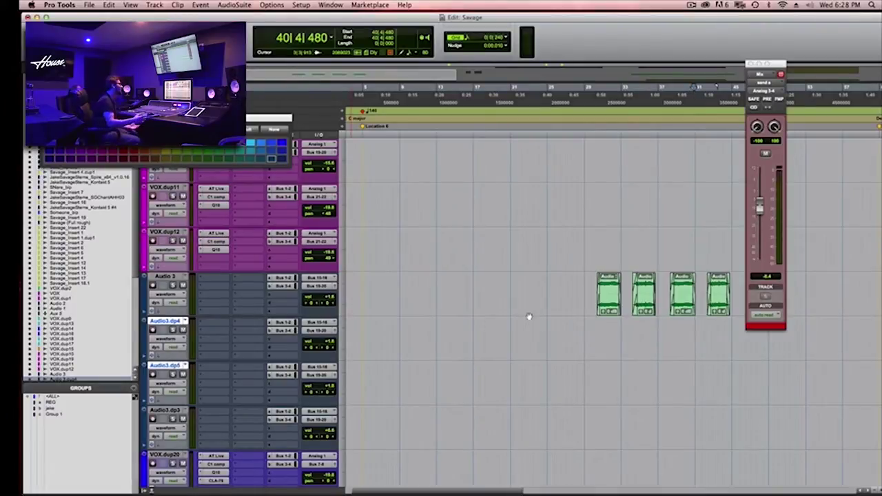
- Copy the four Audio 3 clips to the same positions on both duplicate tracks and mute the duplicates
{"action": "left_click", "coordinate": [611, 303]}
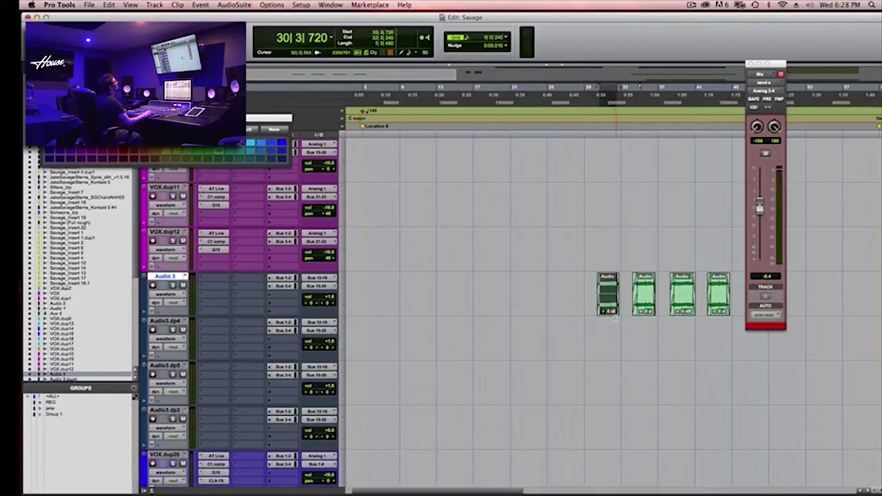
{"action": "left_click_drag", "start_coordinate": [597, 304], "coordinate": [719, 335]}
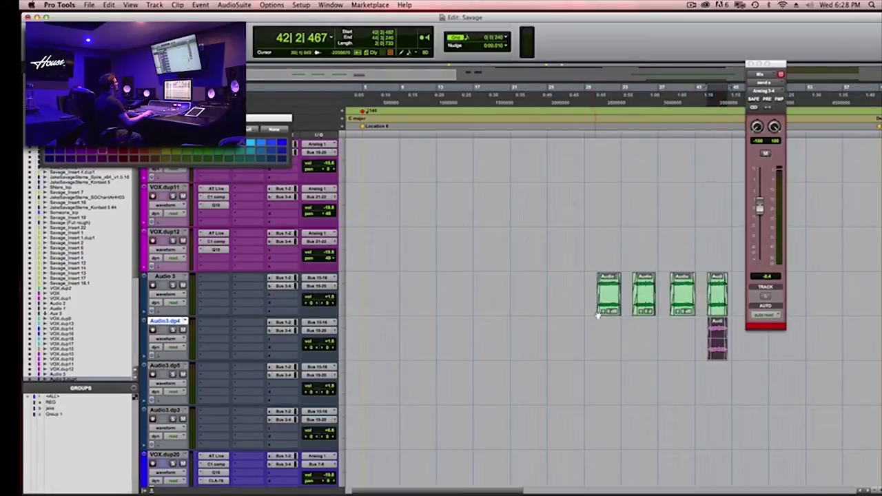
{"action": "key", "text": "super+z"}
{"action": "left_click_drag", "start_coordinate": [715, 313], "coordinate": [696, 393]}
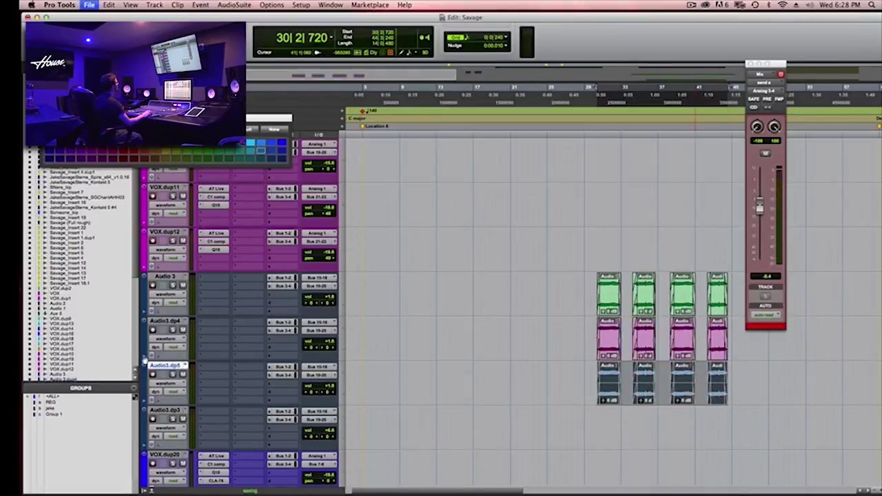
{"action": "left_click", "coordinate": [185, 364]}
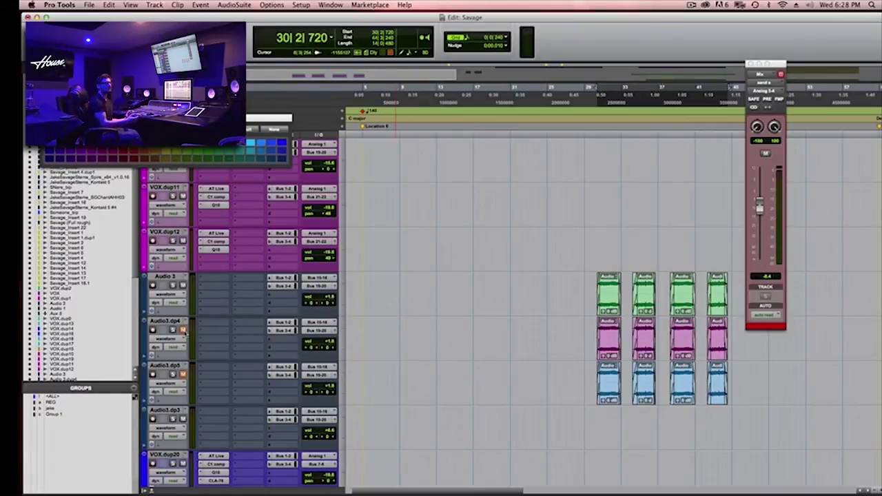
- Insert the WavesTune plug-in on both Audio 3 duplicate tracks, Audio3.dp4 and Audio3.dp5
{"action": "left_click", "coordinate": [209, 327]}
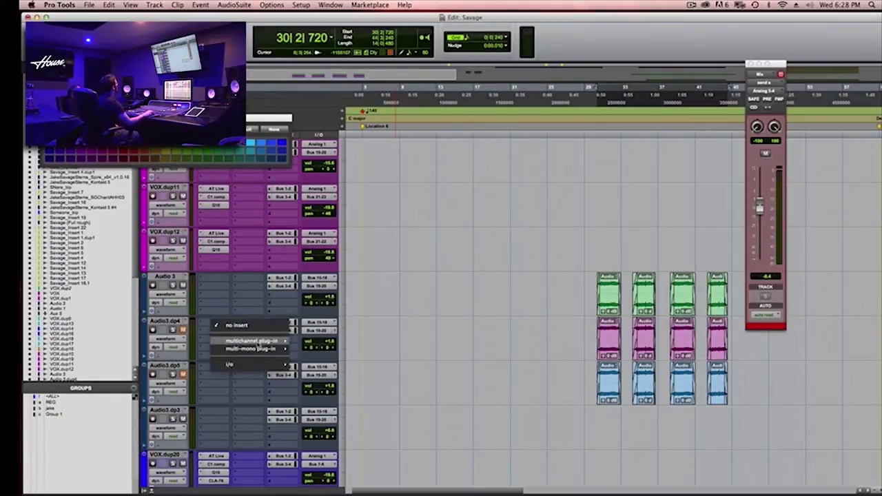
{"action": "mouse_move", "coordinate": [262, 342]}
{"action": "mouse_move", "coordinate": [319, 398]}
{"action": "left_click", "coordinate": [423, 457]}
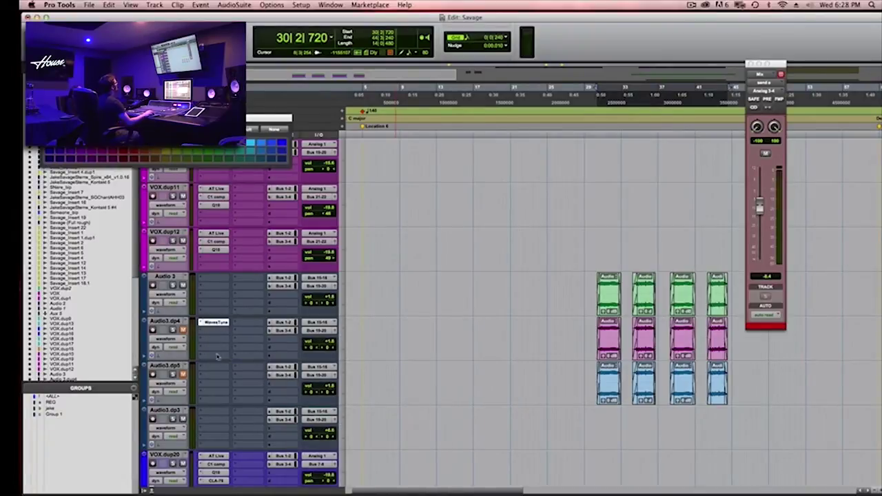
- Scan the Audio3.dp5 clips into WavesTune by playing from 29|4|000, with the plug-in's time ruler set to bars and beats
{"action": "left_click", "coordinate": [599, 418]}
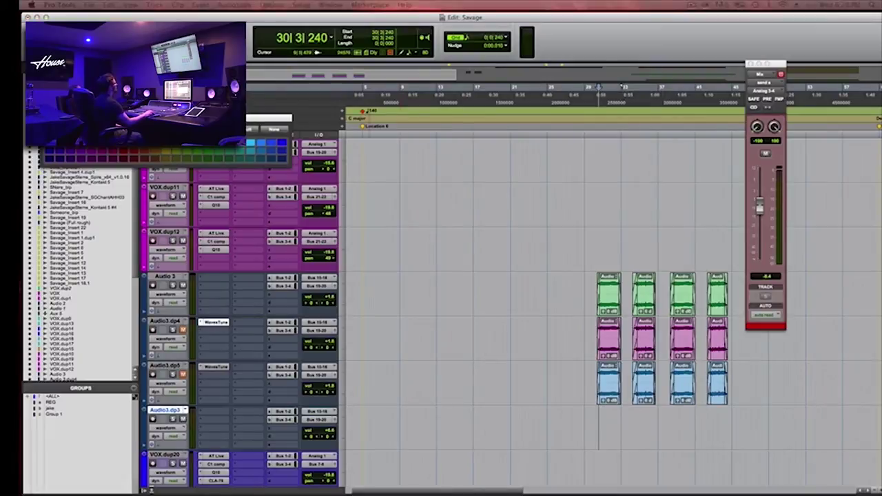
{"action": "left_click_drag", "start_coordinate": [577, 466], "coordinate": [359, 48]}
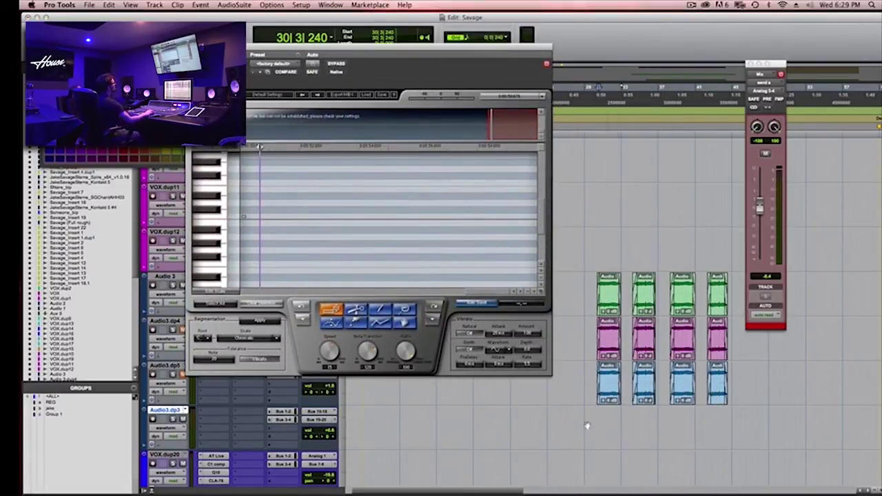
{"action": "left_click", "coordinate": [591, 419]}
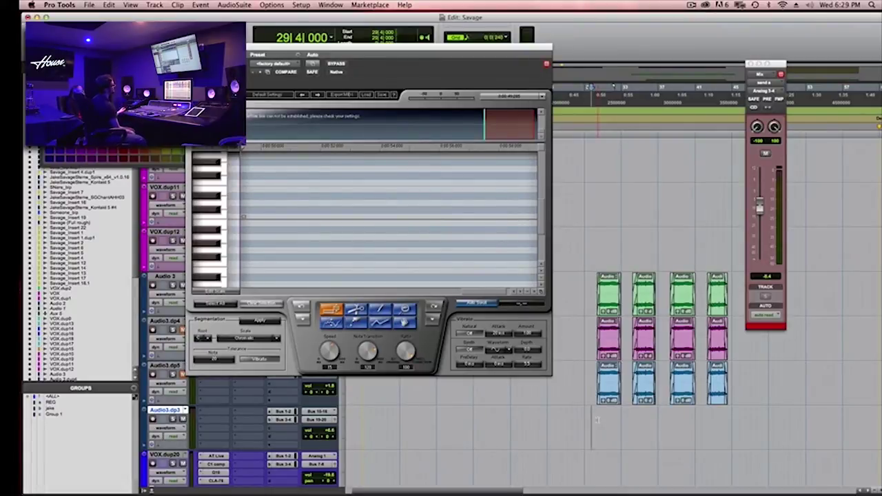
{"action": "key", "text": "space"}
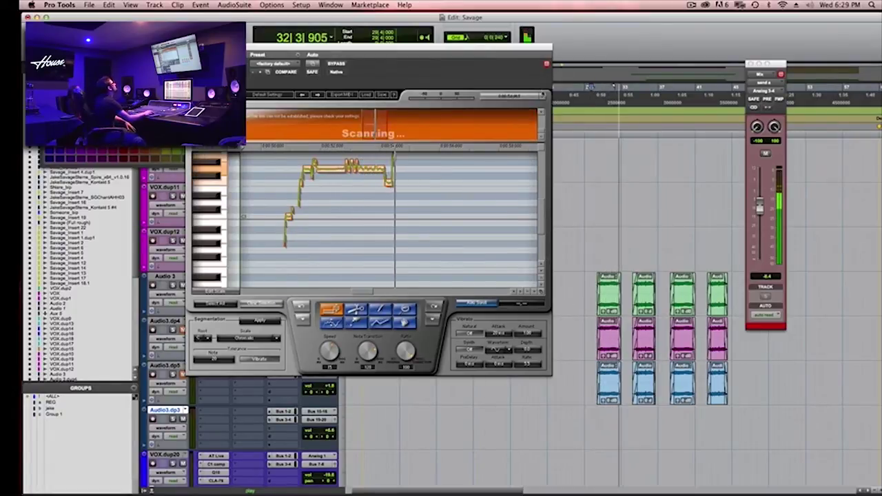
{"action": "left_click", "coordinate": [543, 95]}
{"action": "left_click", "coordinate": [556, 139]}
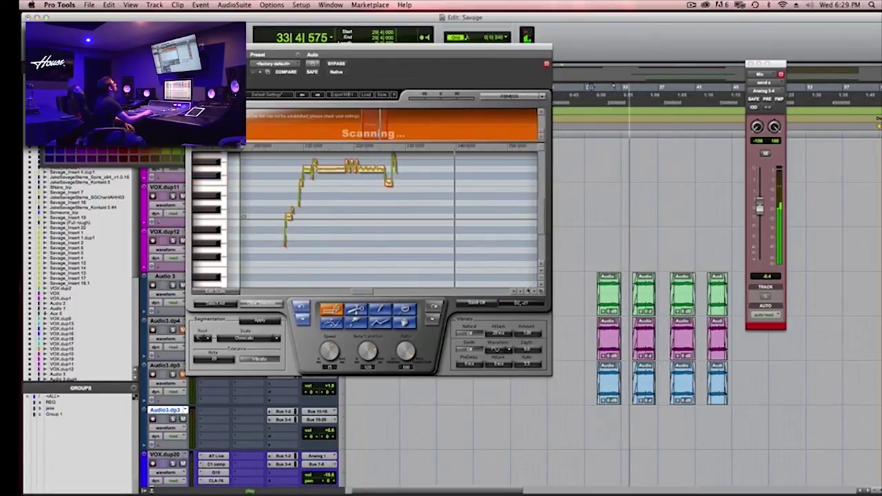
{"action": "left_click", "coordinate": [532, 288]}
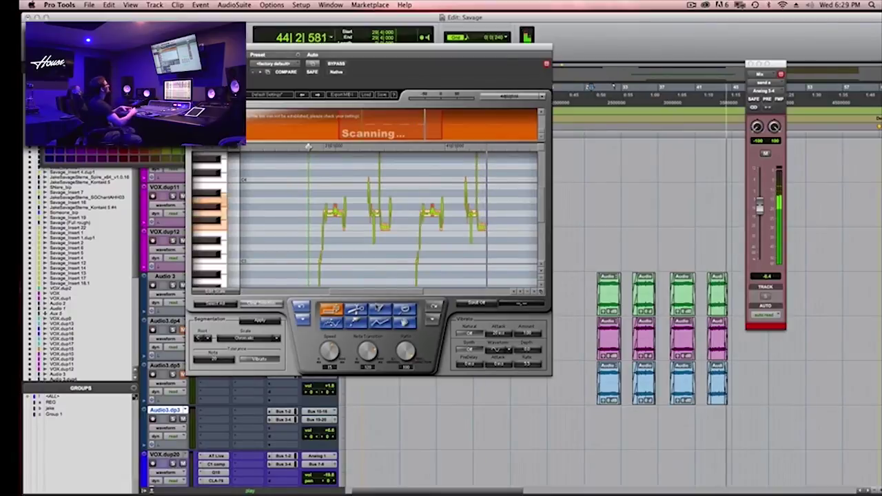
{"action": "left_click_drag", "start_coordinate": [386, 46], "coordinate": [599, 20]}
{"action": "key", "text": "space"}
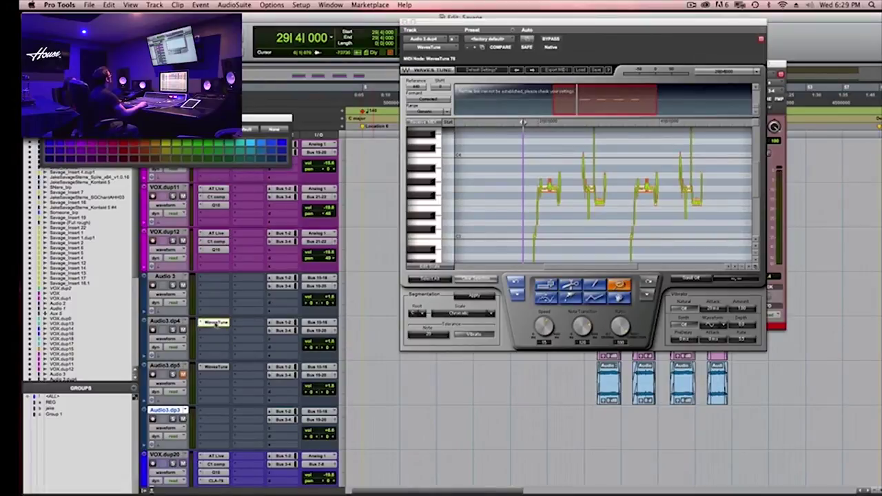
- Scan the first clip of Audio3.dp4 into its own WavesTune by playing from 30|2|000
{"action": "left_click", "coordinate": [214, 322]}
{"action": "left_click", "coordinate": [213, 322]}
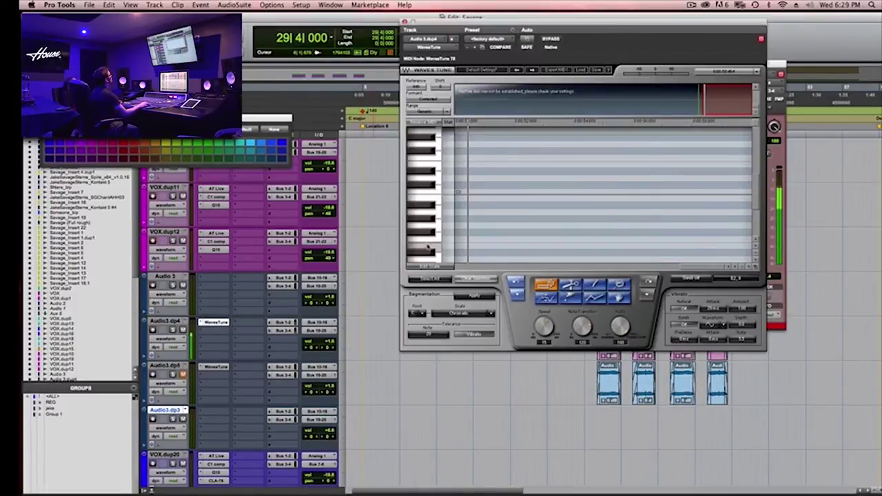
{"action": "left_click", "coordinate": [591, 417]}
{"action": "key", "text": "space"}
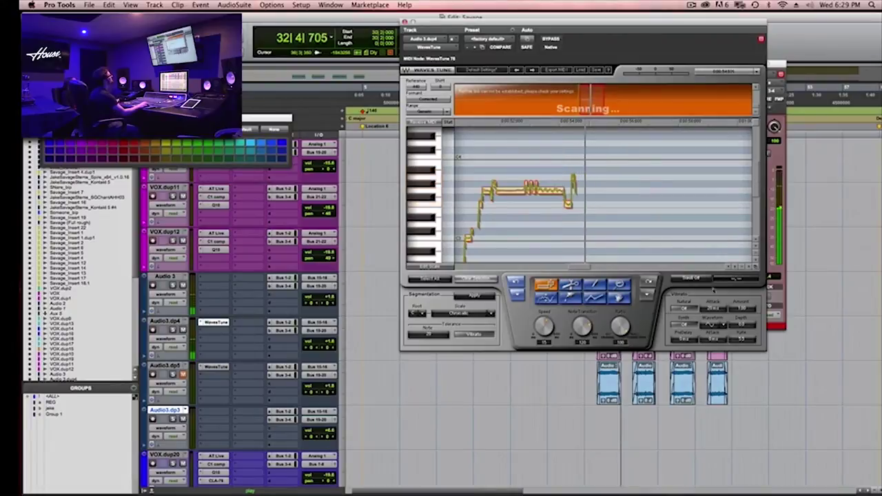
{"action": "key", "text": "space"}
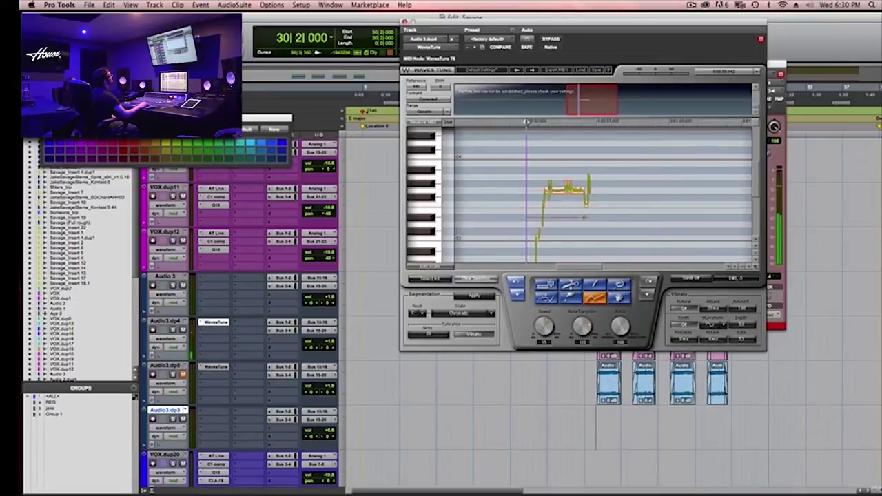
- Flatten the first Audio3.dp4 clip's detected notes to D#3 with a straight correction line and audition the harmony
{"action": "left_click", "coordinate": [628, 218]}
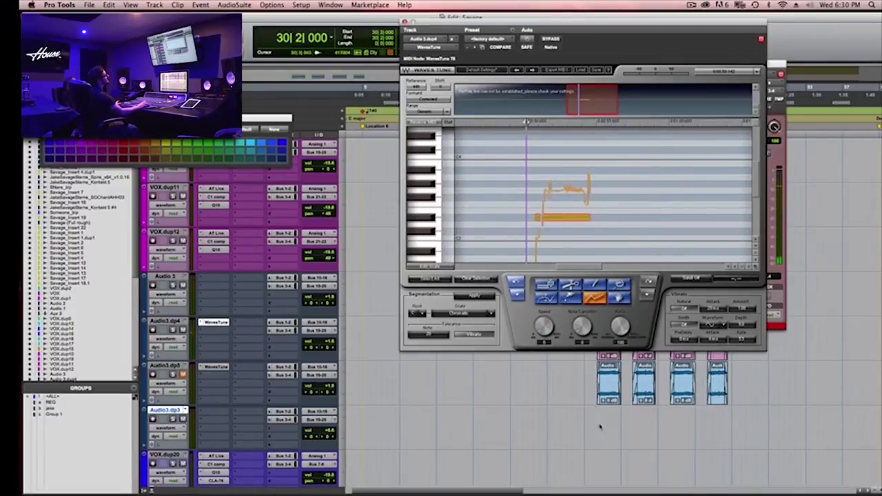
{"action": "key", "text": "space"}
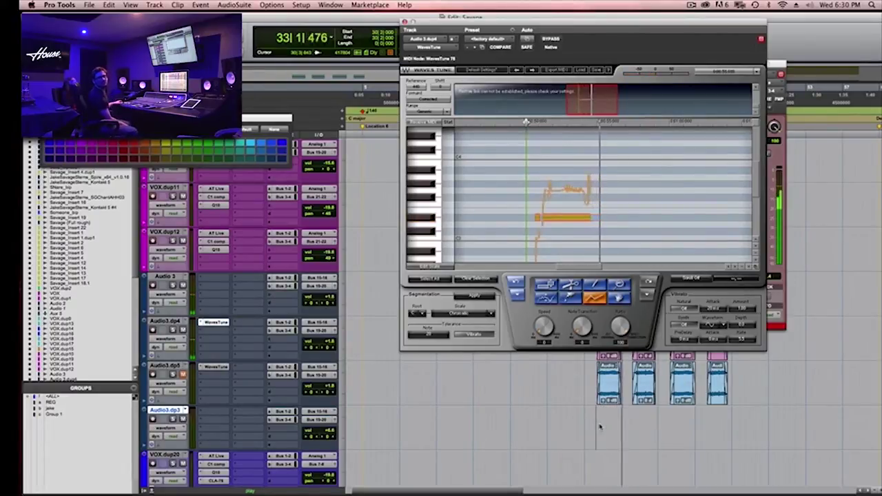
{"action": "key", "text": "space"}
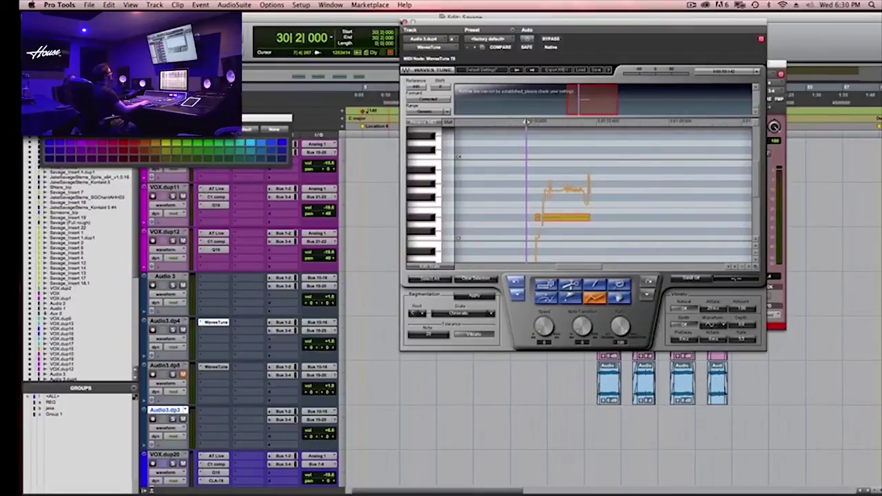
- Place the WavesTune window of Audio3.dp4 beside the enlarged clips and play on to scan the track's second clip
{"action": "left_click", "coordinate": [404, 22]}
{"action": "key", "text": "super+bracketright"}
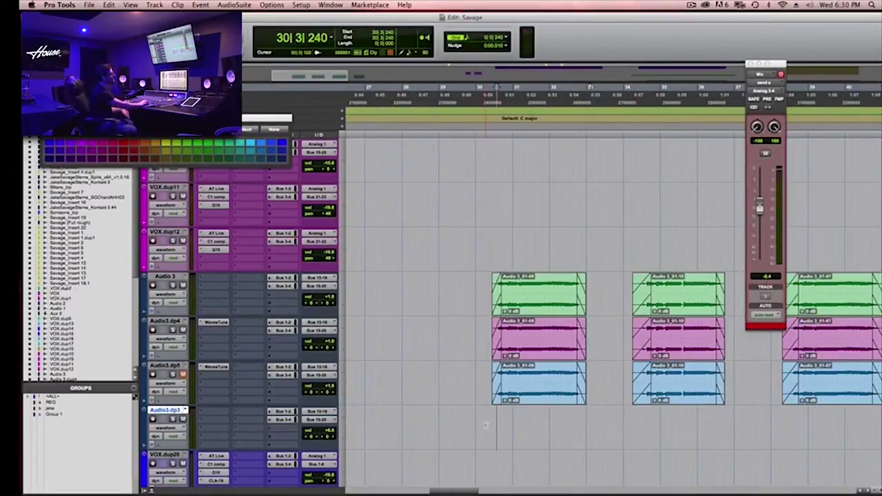
{"action": "left_click", "coordinate": [222, 324]}
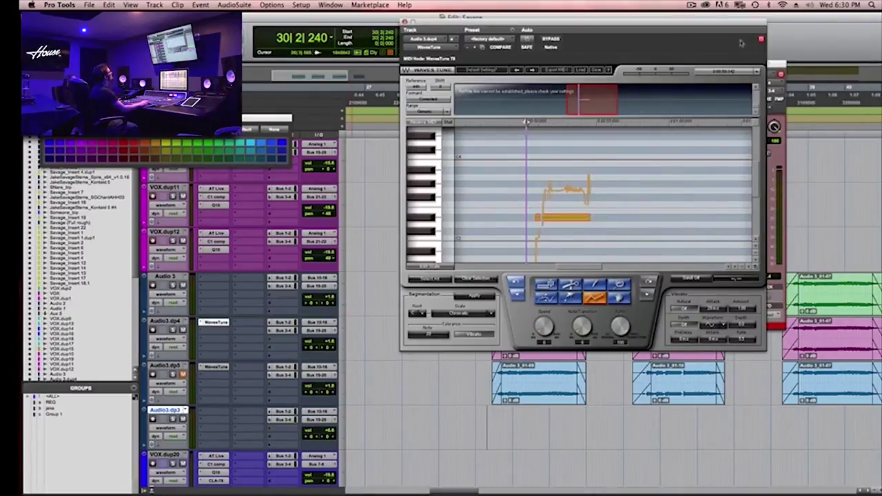
{"action": "left_click_drag", "start_coordinate": [579, 22], "coordinate": [255, 15]}
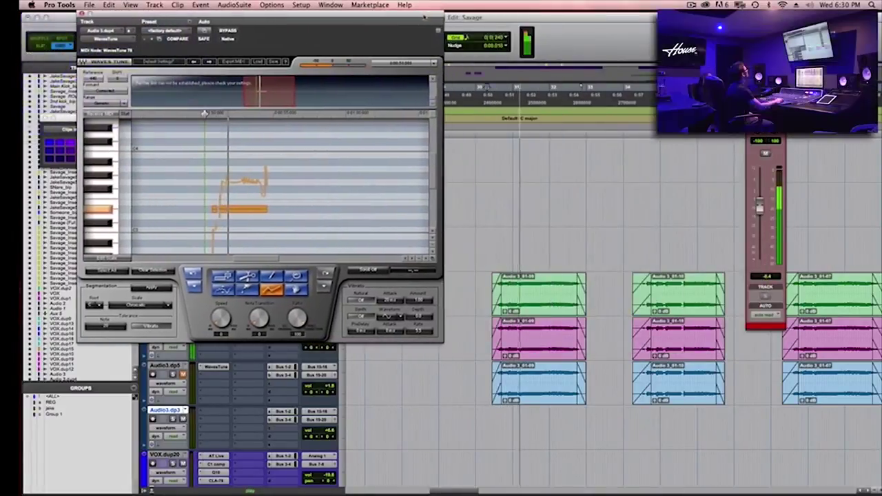
{"action": "scroll", "coordinate": [271, 207], "scroll_direction": "right", "scroll_amount": 5}
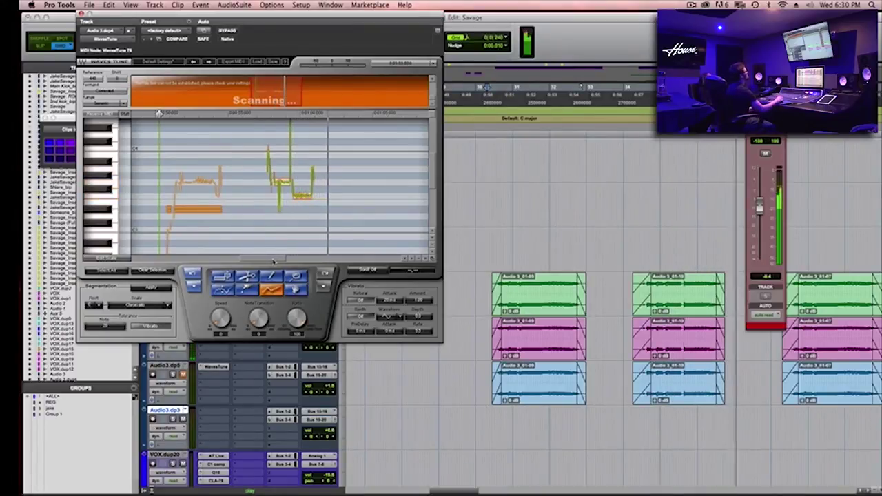
{"action": "key", "text": "space"}
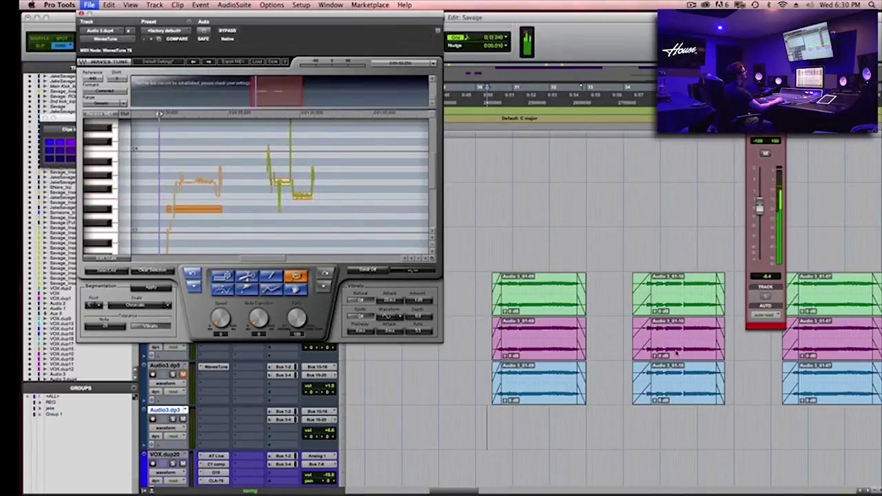
- Lower the second Audio3.dp4 clip's detected notes to D#3, with its second long note one semitone lower, and audition it
{"action": "left_click", "coordinate": [676, 353]}
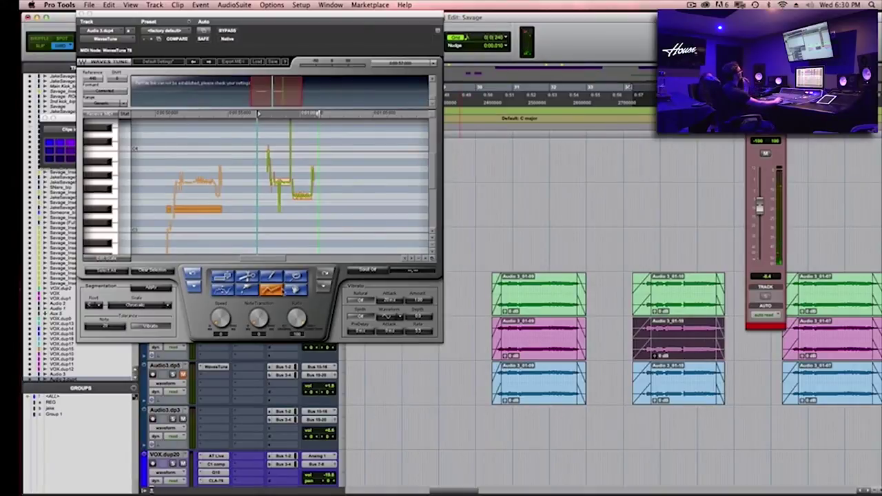
{"action": "left_click", "coordinate": [262, 210]}
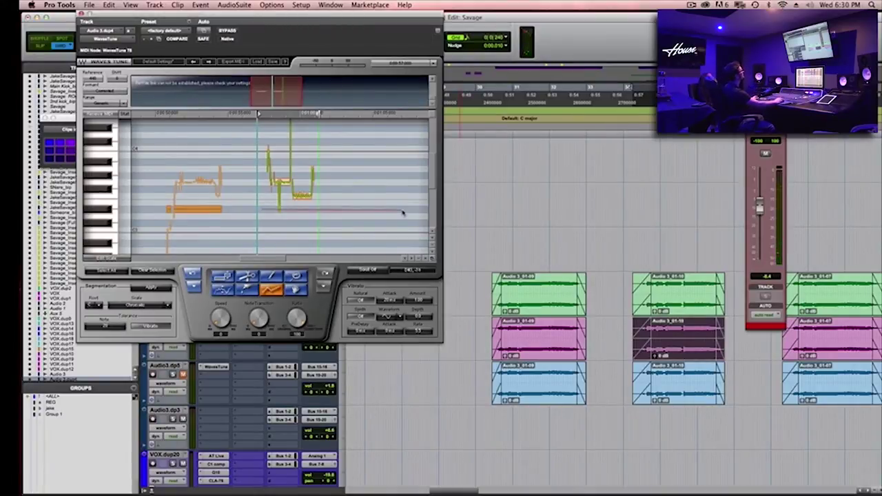
{"action": "left_click", "coordinate": [404, 213]}
{"action": "key", "text": "space"}
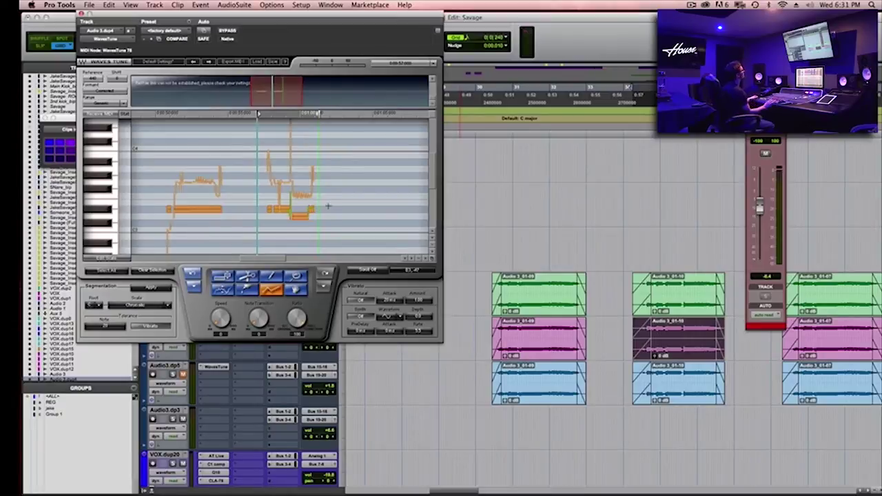
{"action": "key", "text": "space"}
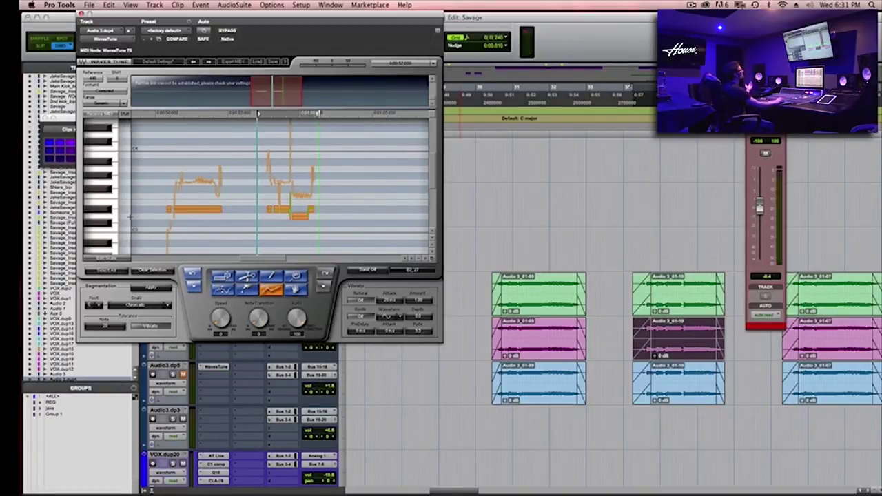
- Scan the first Audio3.dp5 clip into its own WavesTune and raise its detected notes to A#3 with a straight correction line
{"action": "left_click", "coordinate": [214, 367]}
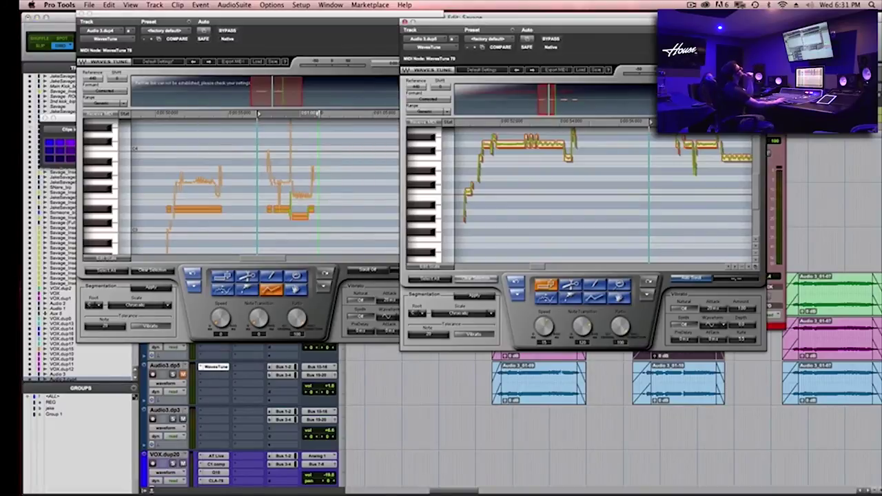
{"action": "left_click", "coordinate": [546, 397]}
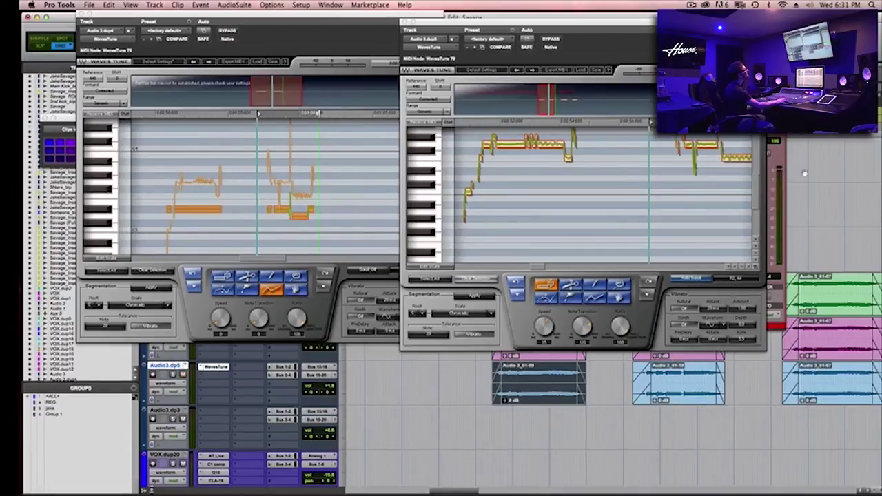
{"action": "left_click_drag", "start_coordinate": [754, 207], "coordinate": [755, 195]}
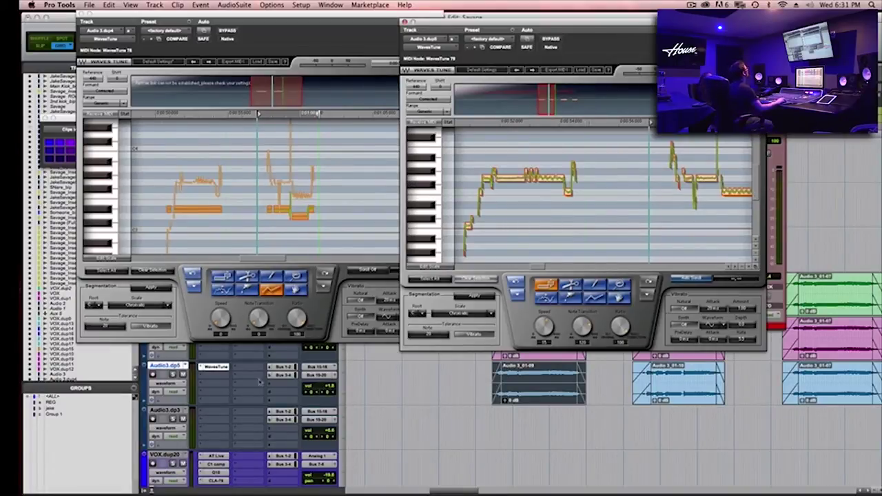
{"action": "key", "text": "space"}
{"action": "scroll", "coordinate": [259, 383], "scroll_direction": "up", "scroll_amount": 3}
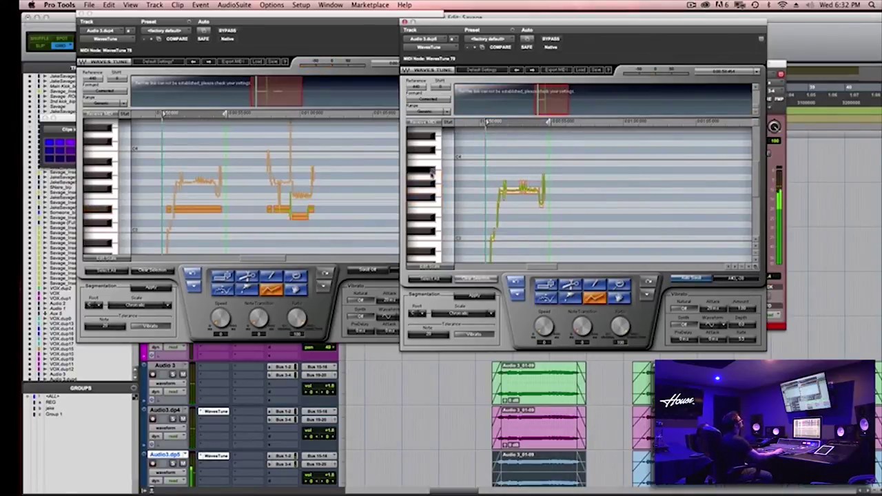
{"action": "left_click", "coordinate": [588, 169]}
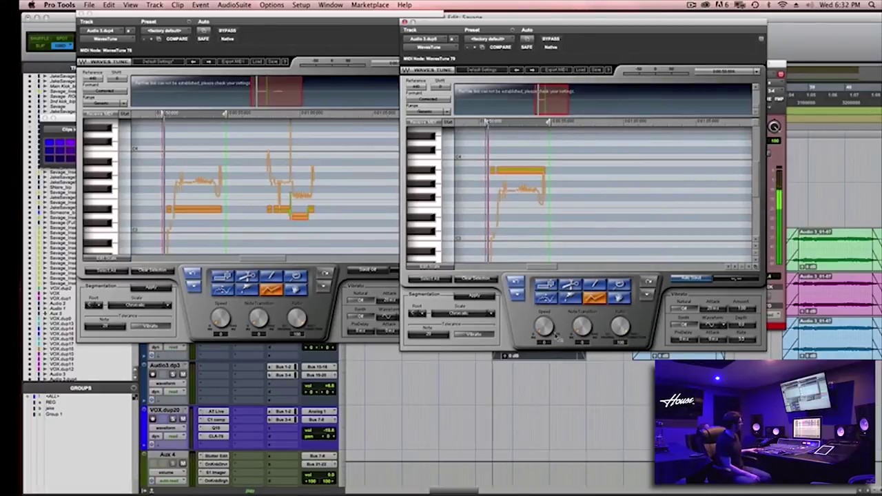
{"action": "key", "text": "space"}
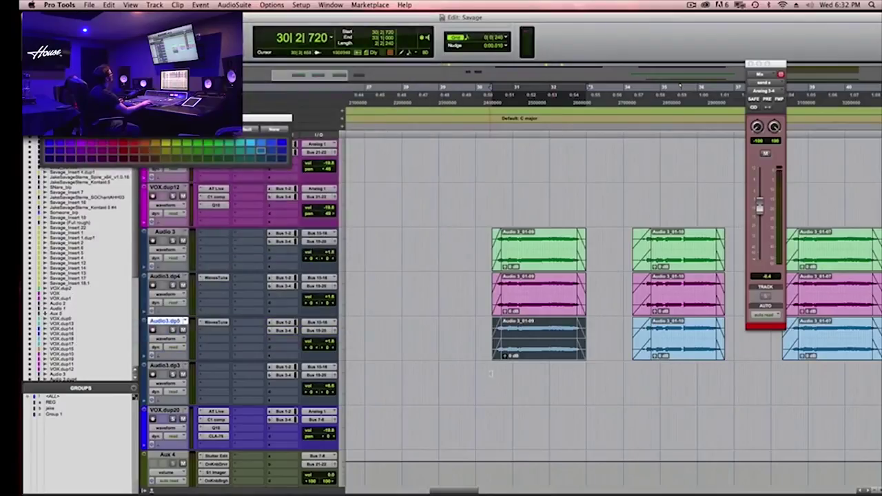
- Play on to scan the remaining Audio3.dp5 clips into its WavesTune and raise their detected notes to A#3
{"action": "key", "text": "space"}
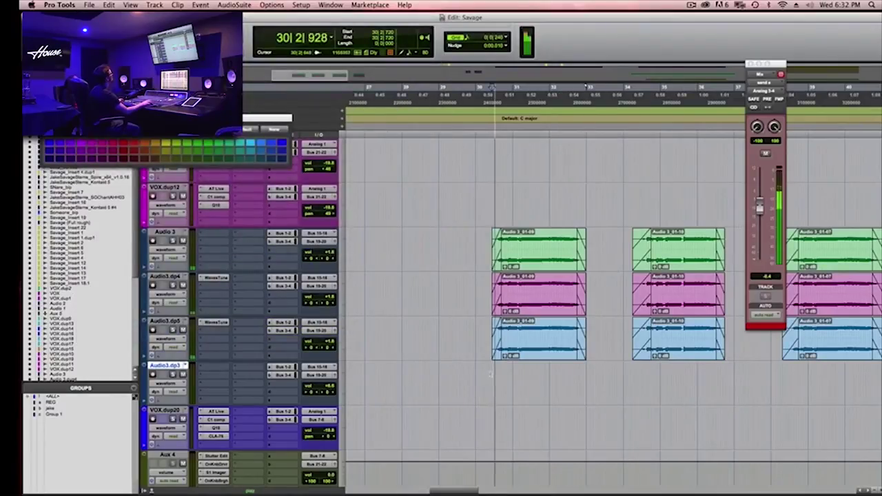
{"action": "left_click", "coordinate": [215, 324]}
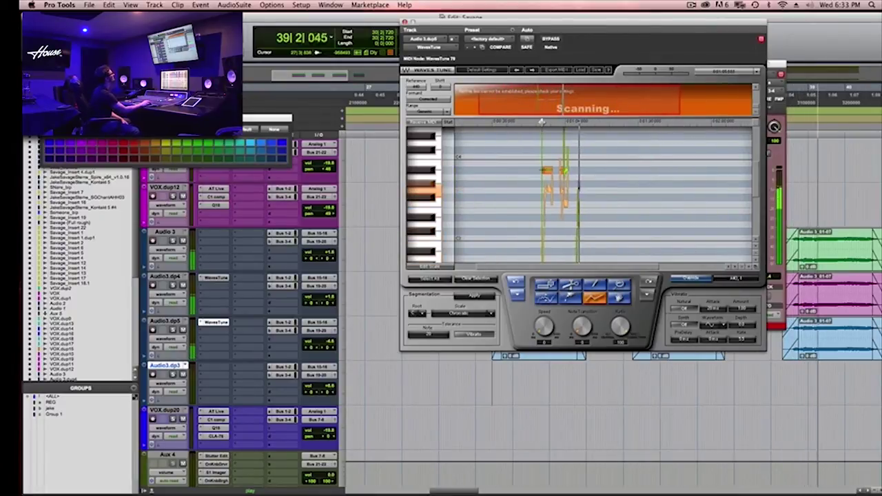
{"action": "left_click", "coordinate": [548, 169]}
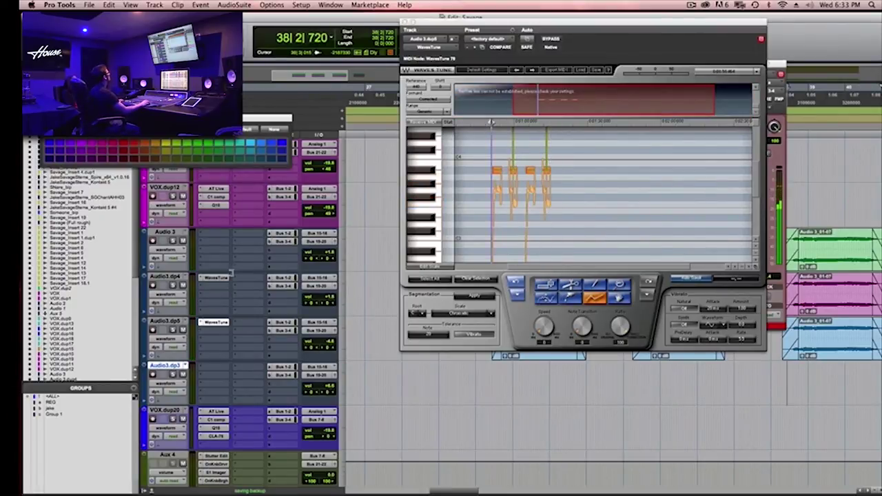
- Lower the third and fourth Audio3.dp4 clips' notes to D#3, with the fourth clip's final long note one semitone lower, and audition them
{"action": "left_click", "coordinate": [222, 278]}
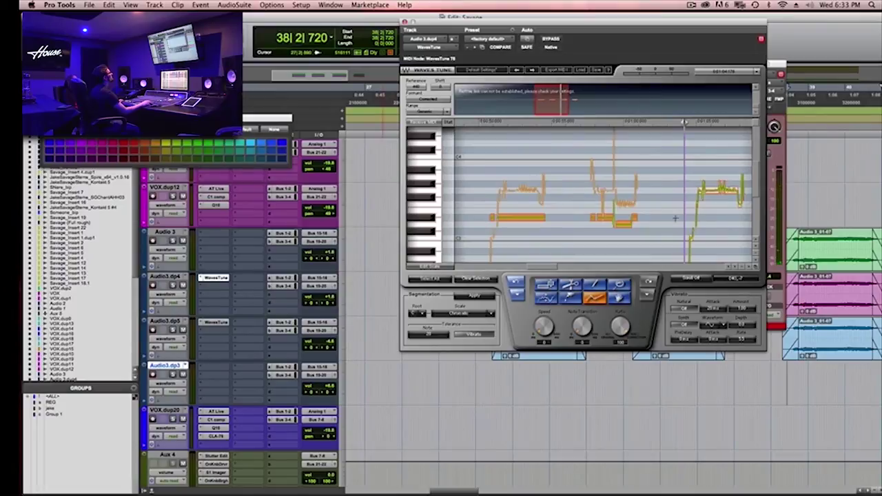
{"action": "key", "text": "space"}
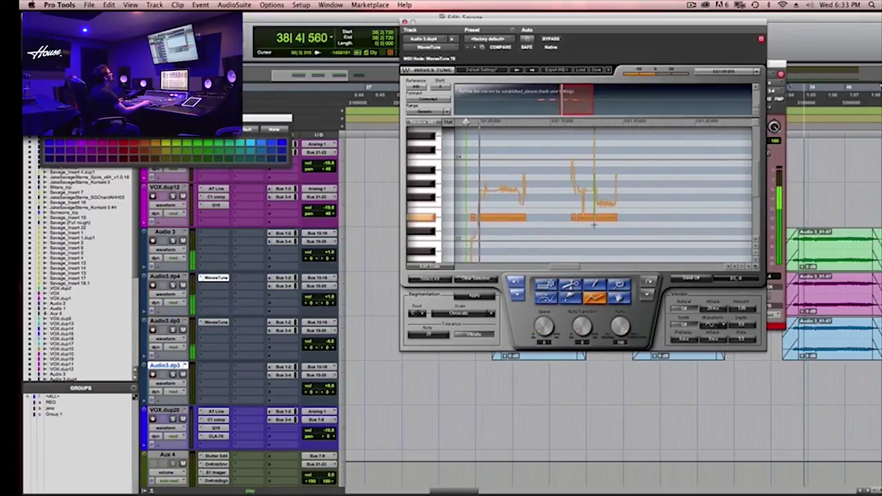
{"action": "left_click_drag", "start_coordinate": [594, 224], "coordinate": [616, 222]}
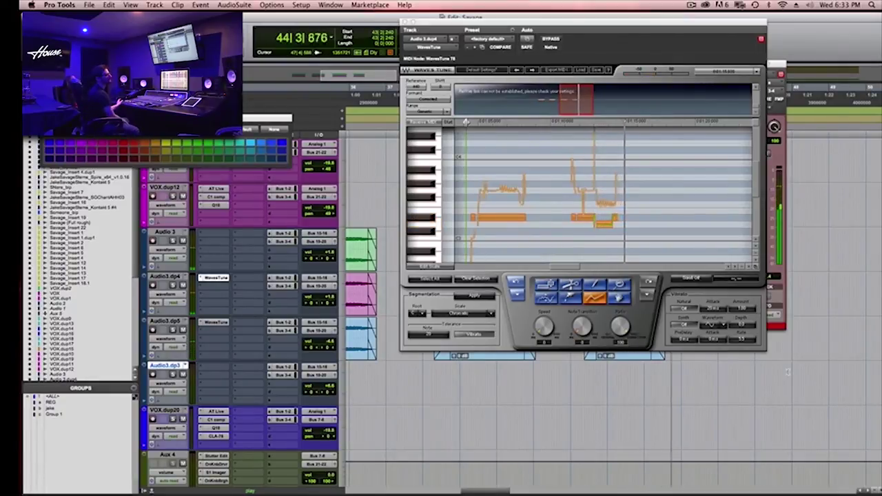
{"action": "key", "text": "space"}
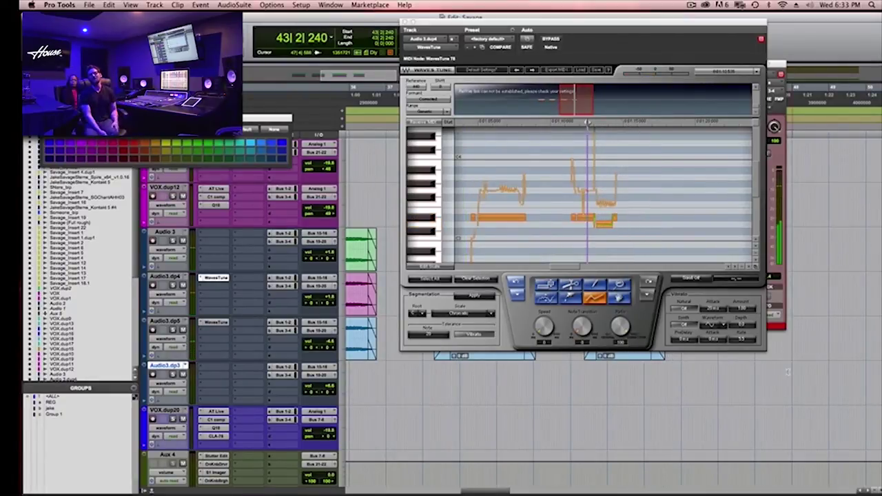